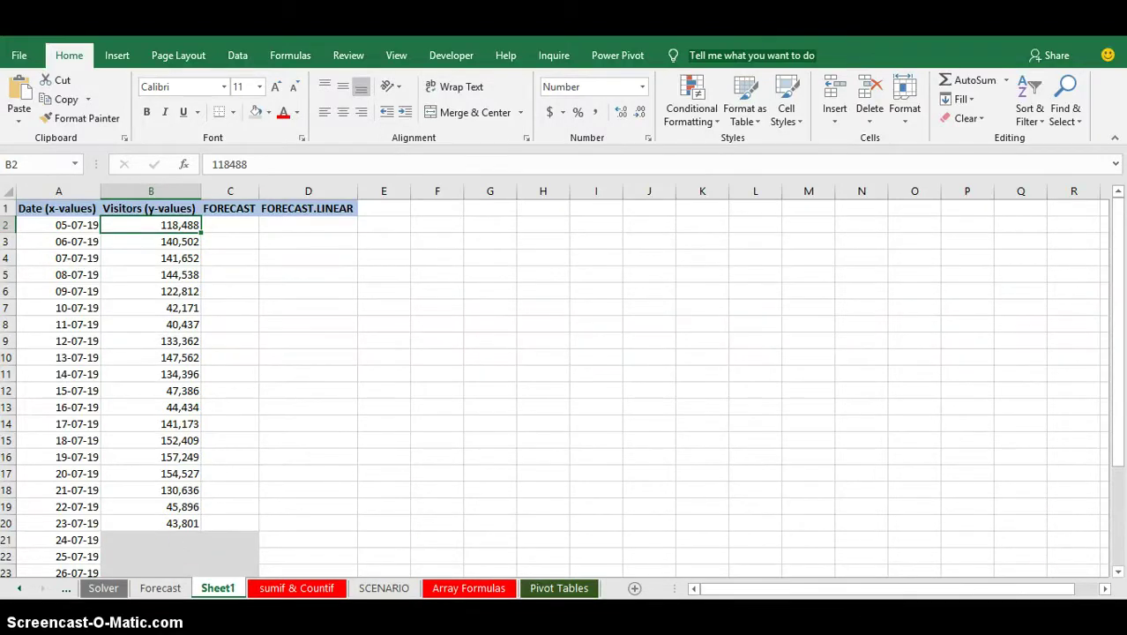
Begin a FORECAST formula in B21, using the date in A21 as the x argument.
left_click(1117, 572)
left_click(1117, 572)
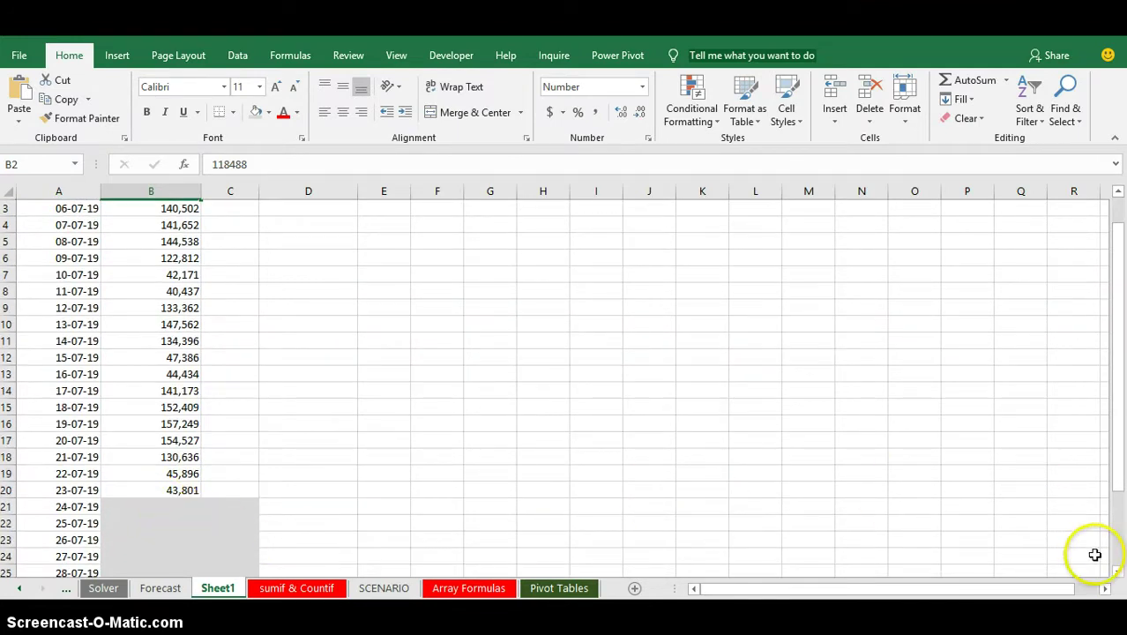
left_click(1116, 573)
left_click(1115, 573)
left_click(1115, 573)
left_click(1115, 573)
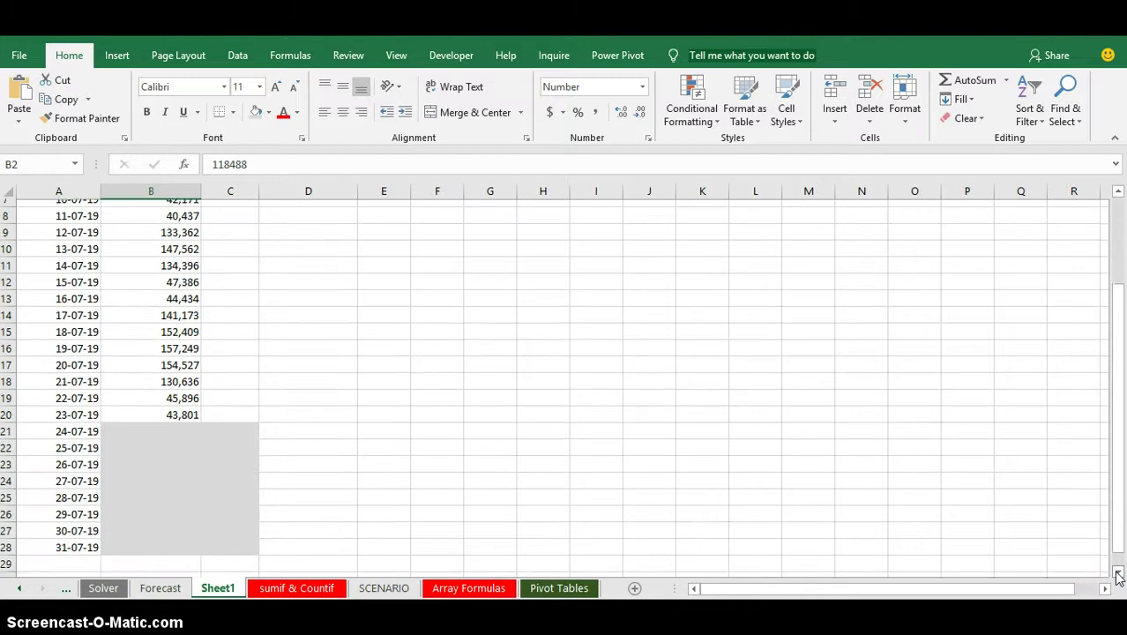
left_click(1114, 573)
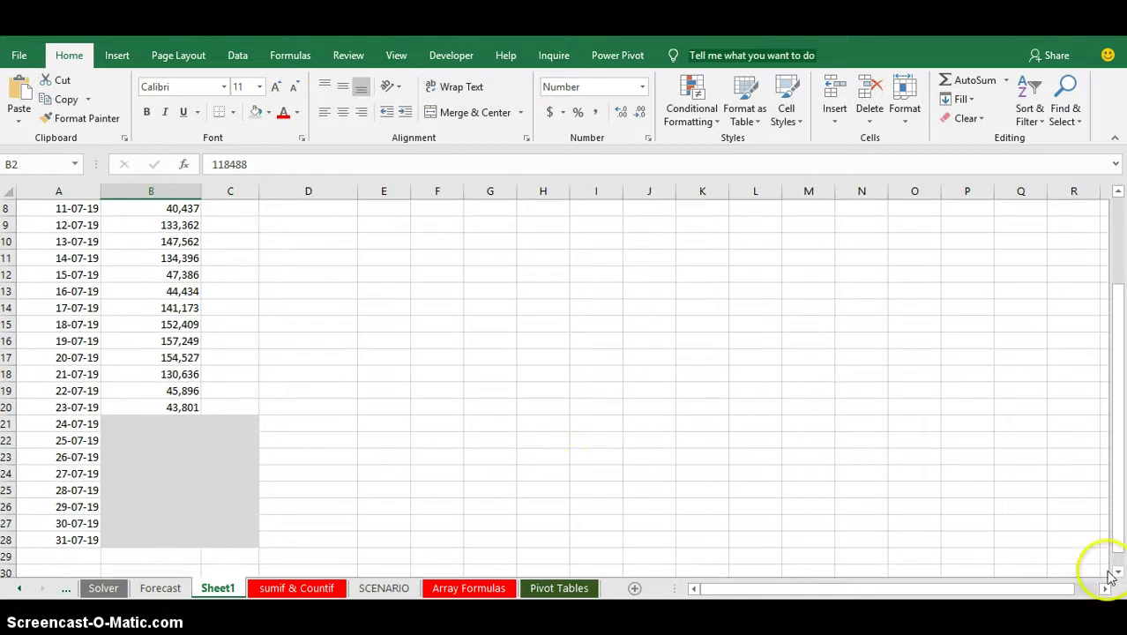
left_click(179, 425)
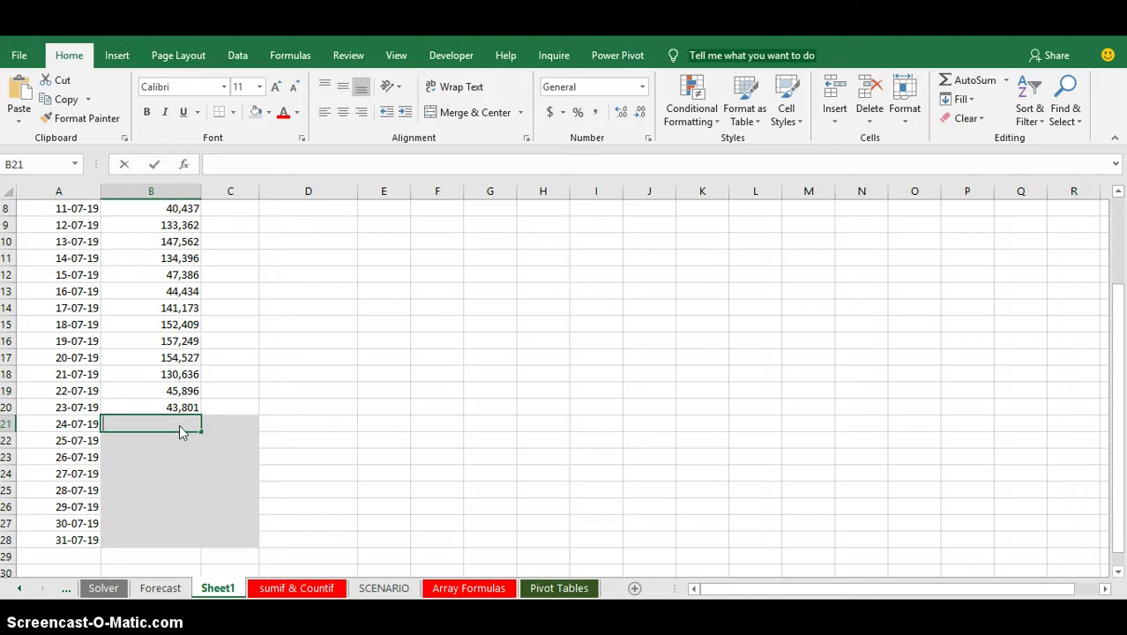
type("=F")
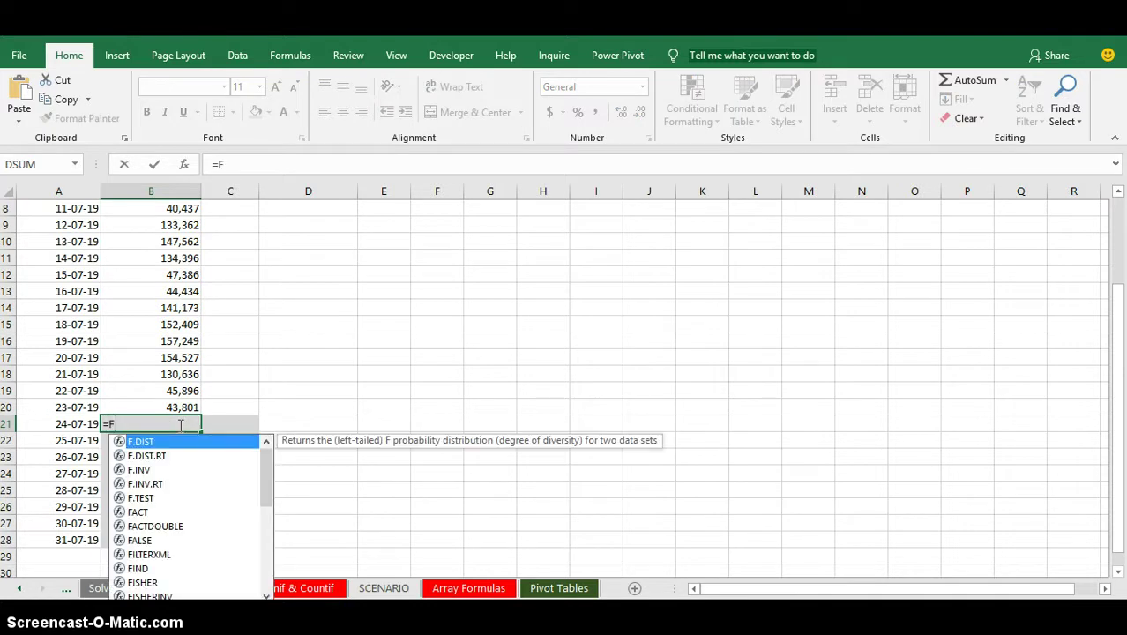
type("OREC")
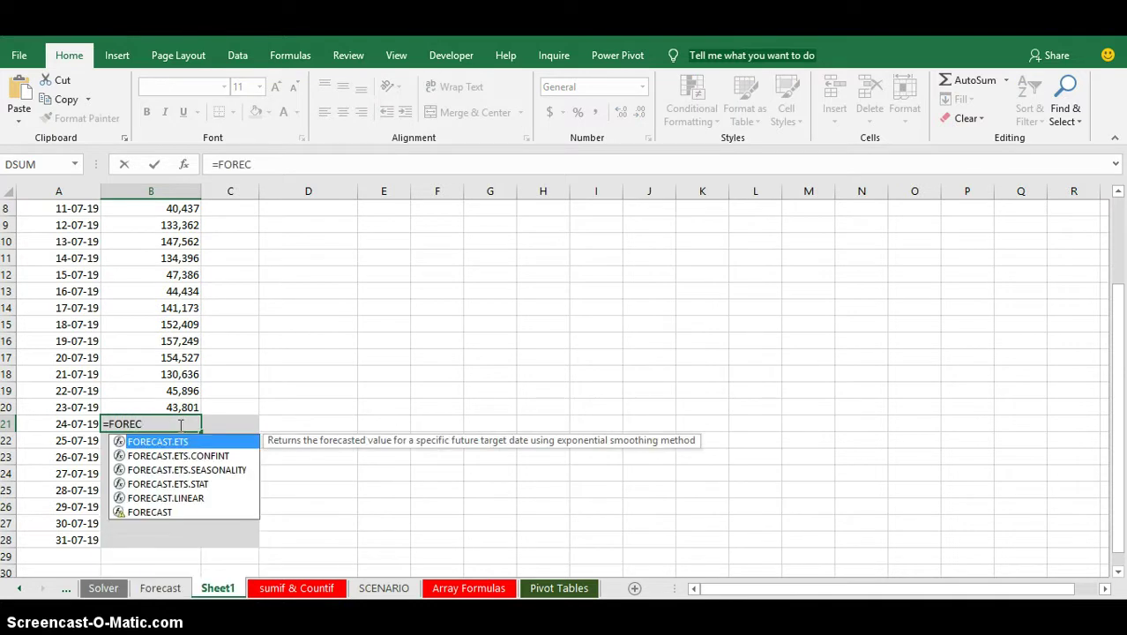
double_click(157, 513)
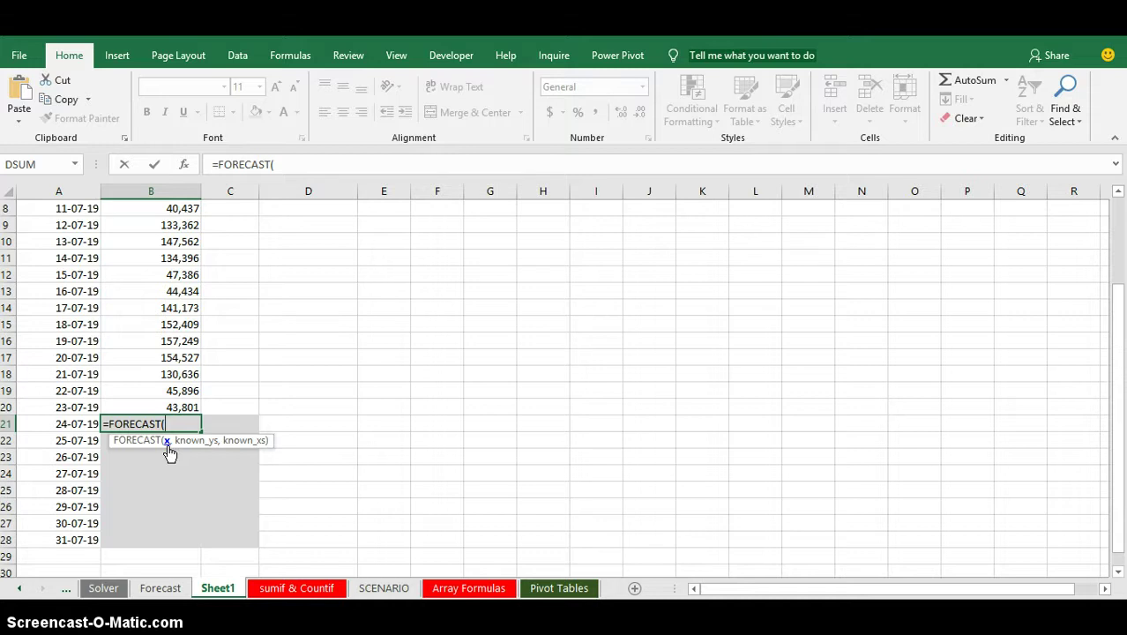
left_click(76, 424)
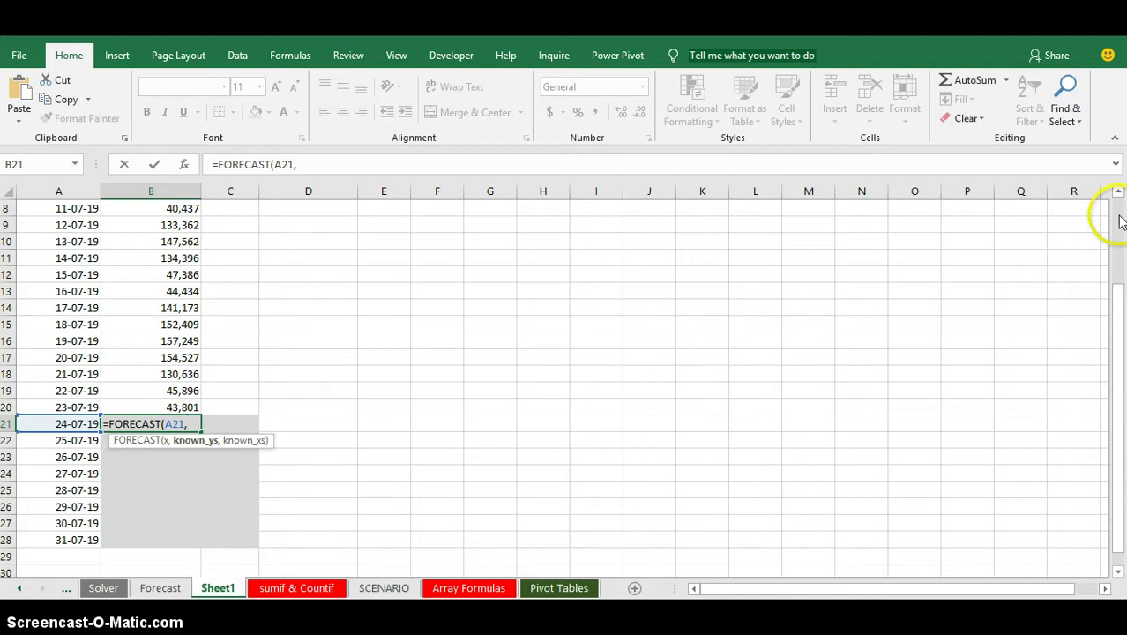
Complete the B21 formula with absolute ranges $B$2:$B$20 as known_ys and $A$2:$A$20 as known_xs.
scroll(1118, 220, "up", 3)
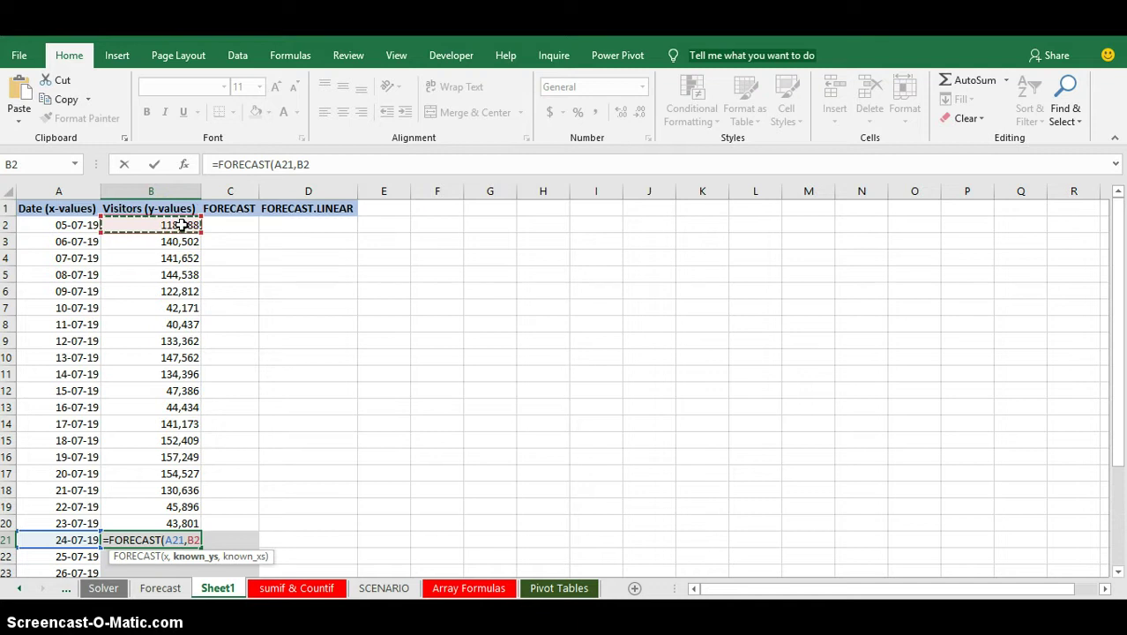
left_click_drag(181, 237, 179, 519)
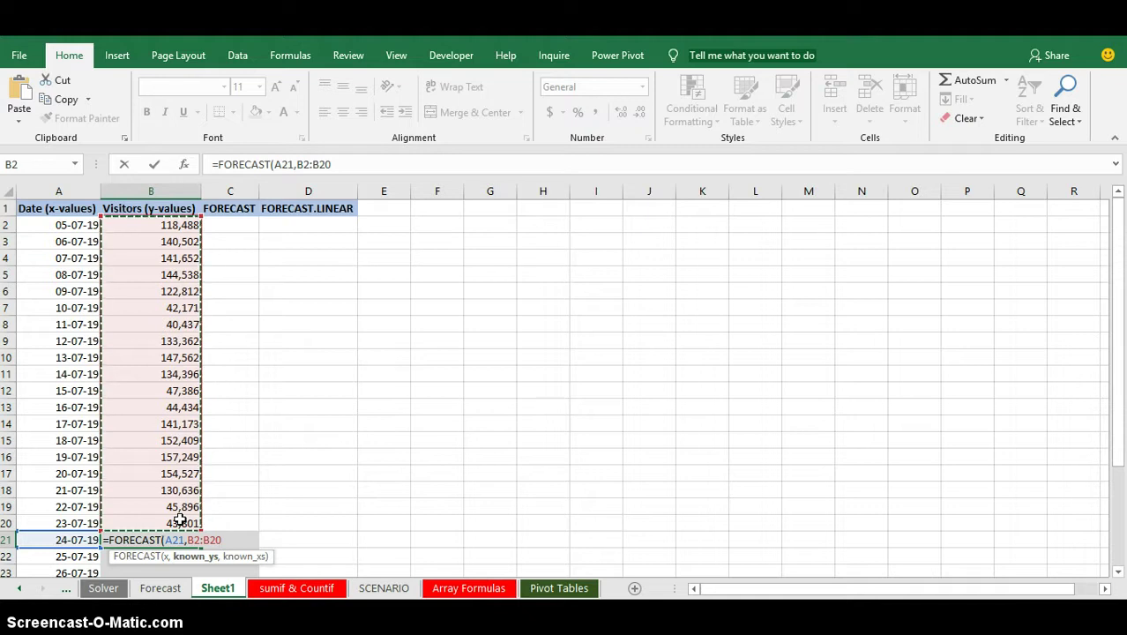
key("F4")
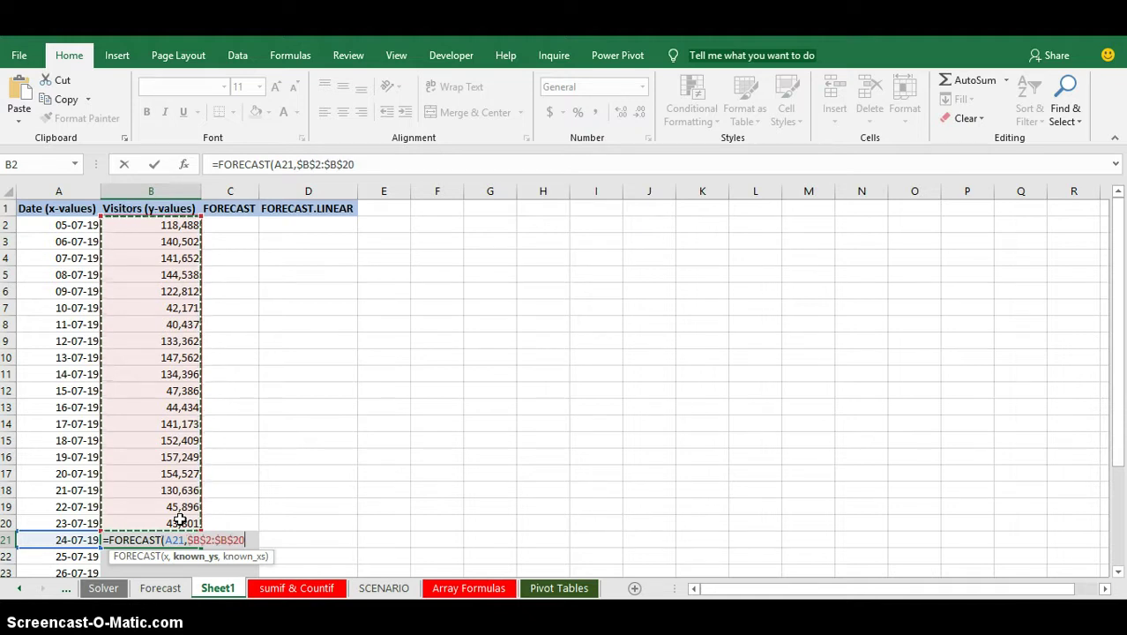
type(",")
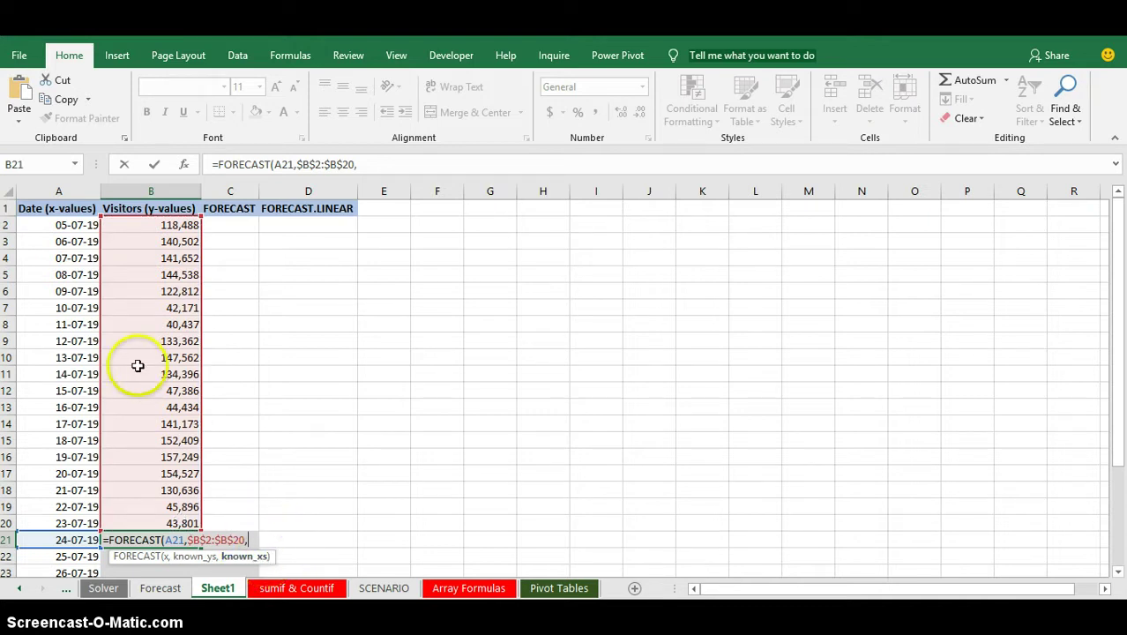
left_click(78, 226)
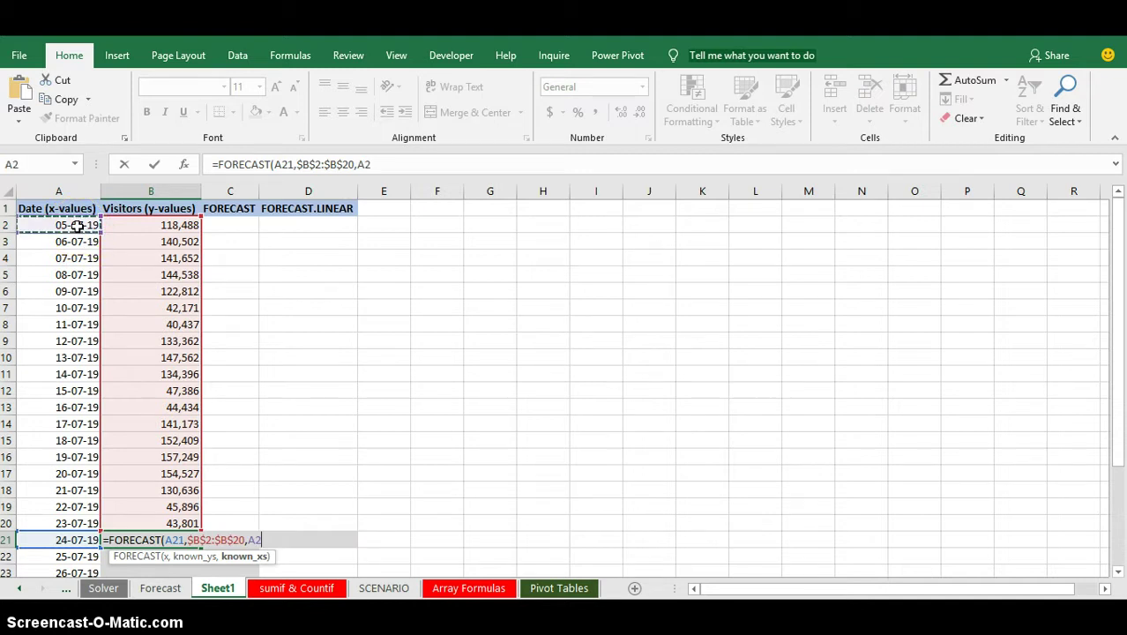
left_click_drag(78, 226, 81, 524)
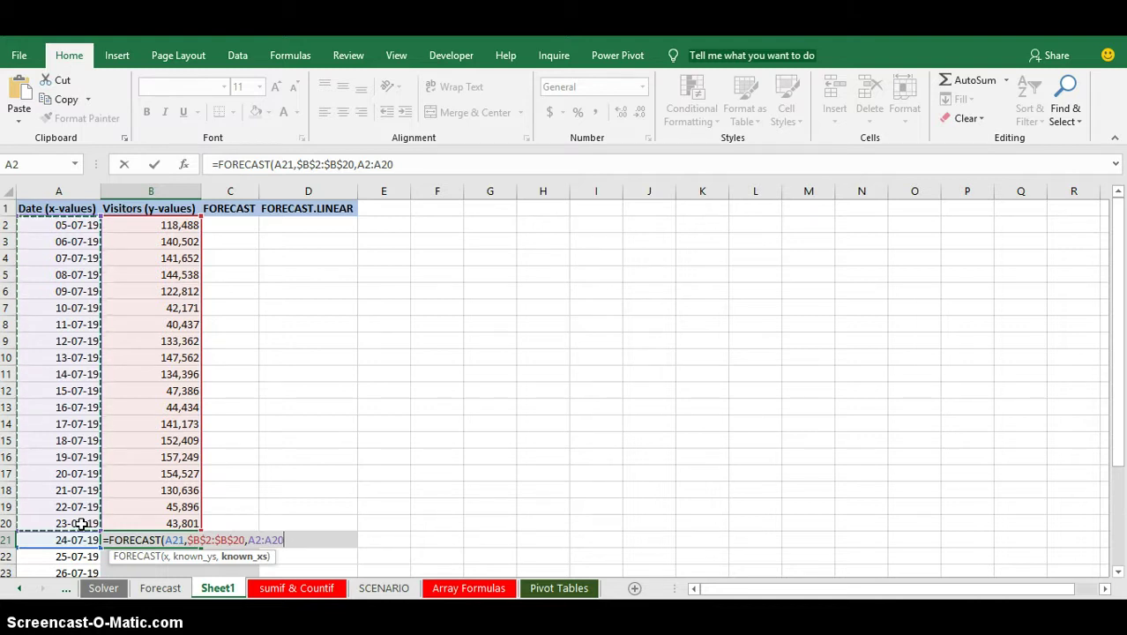
key("F4")
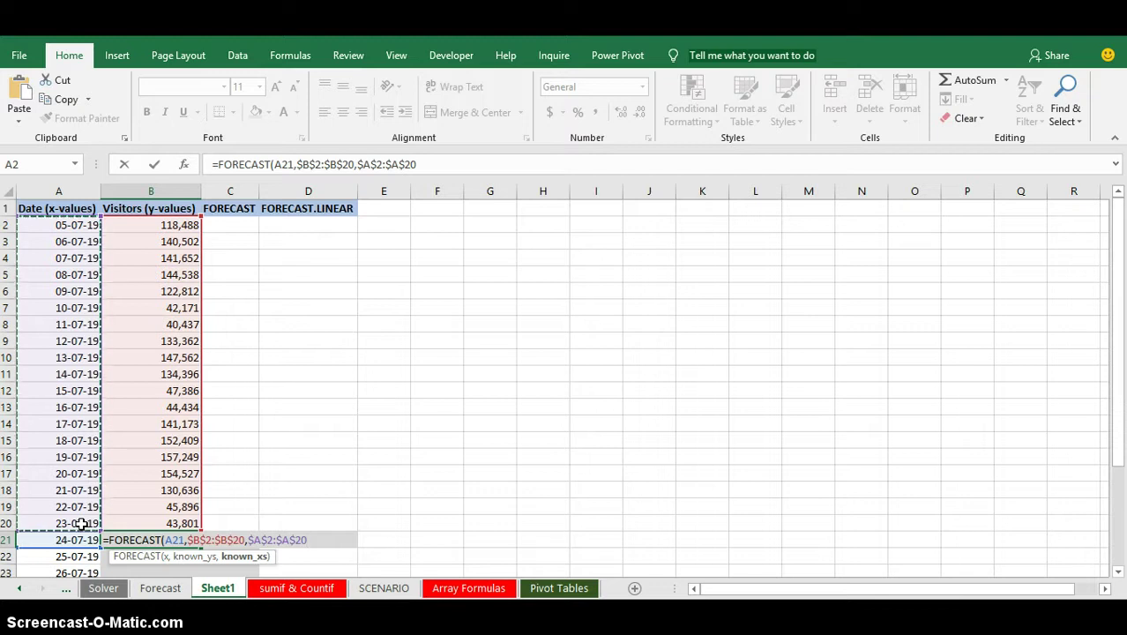
key("Return")
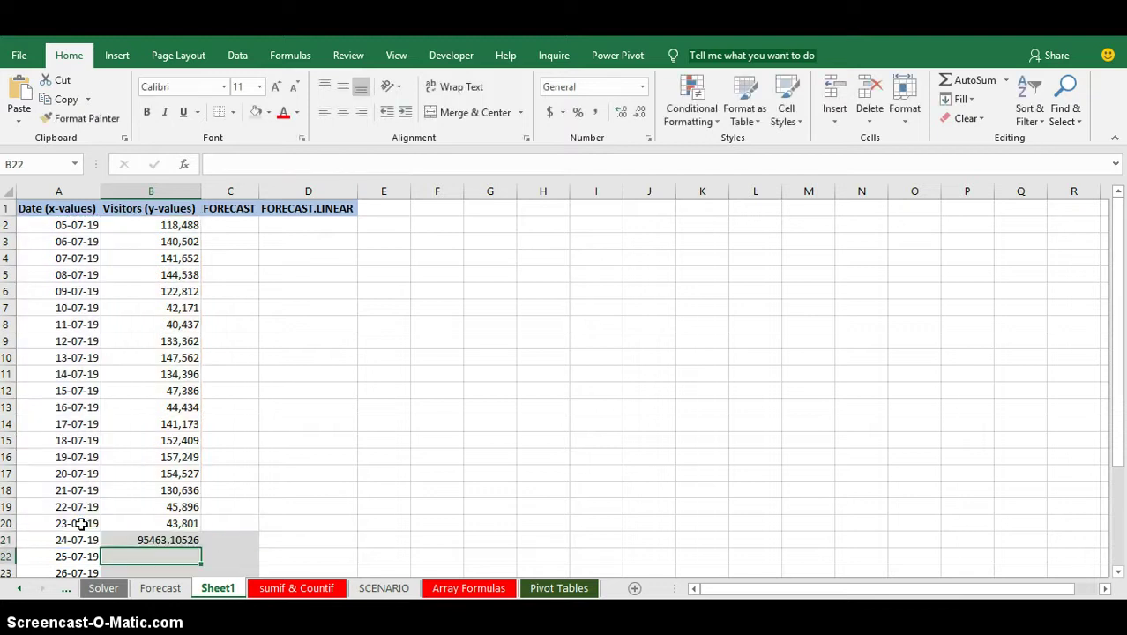
Format the forecast in B21 with a comma thousands separator and no decimal places.
left_click(179, 538)
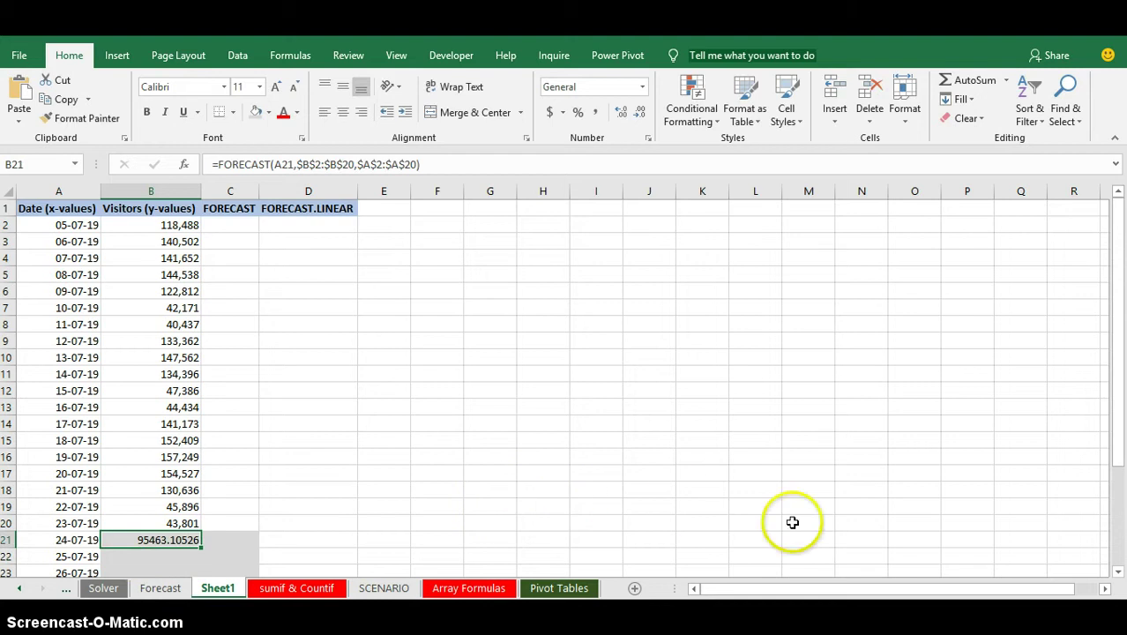
left_click(1117, 572)
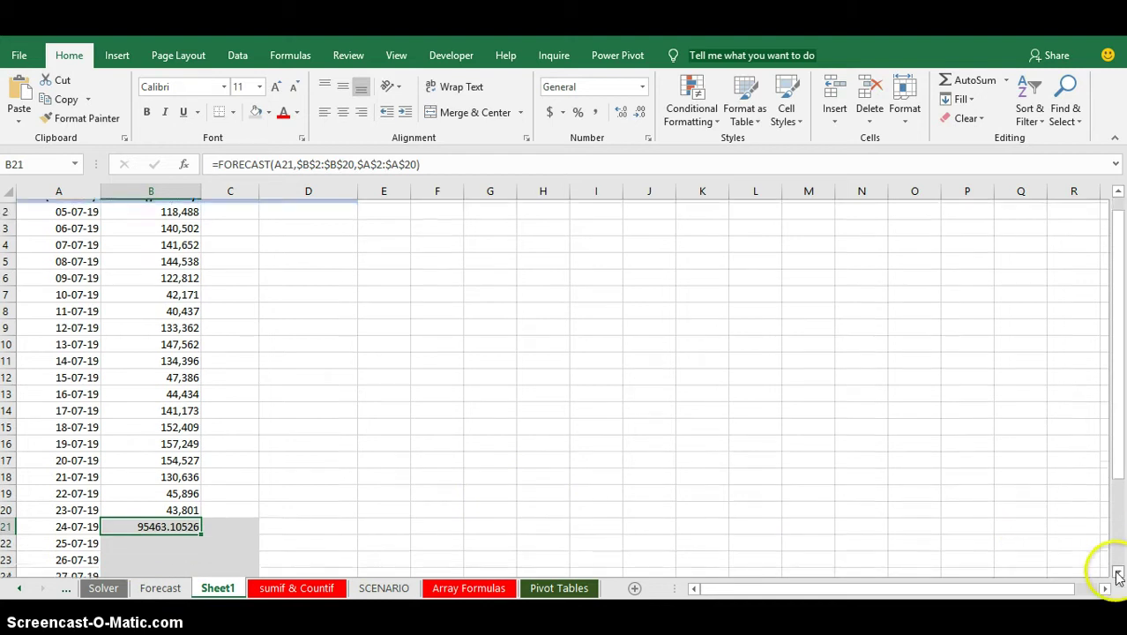
left_click(1117, 571)
left_click(1117, 572)
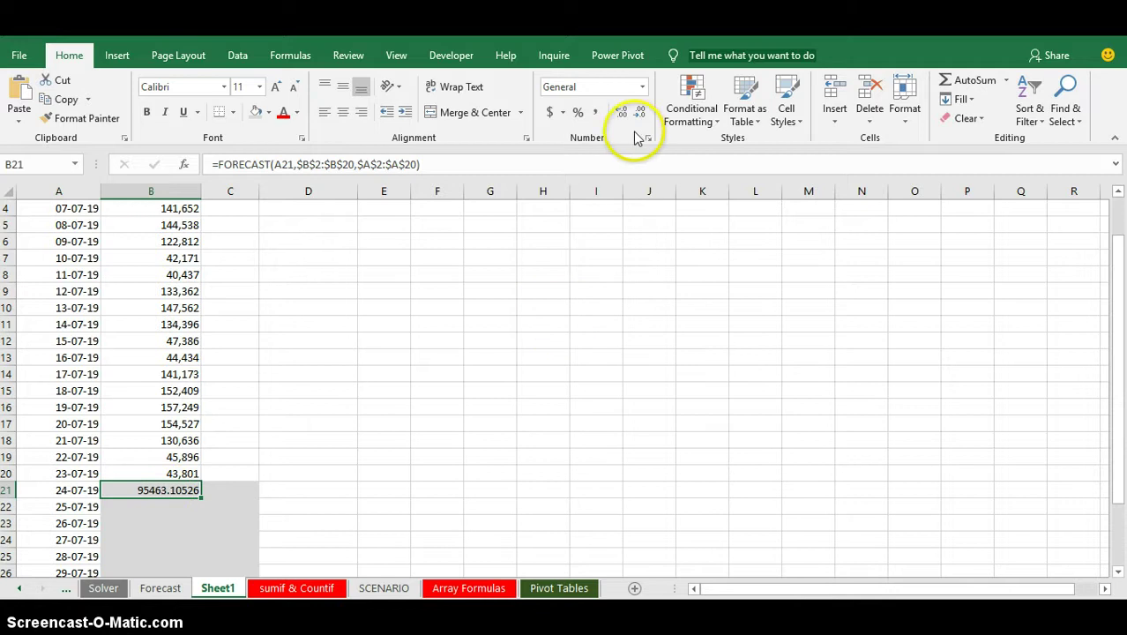
left_click(597, 118)
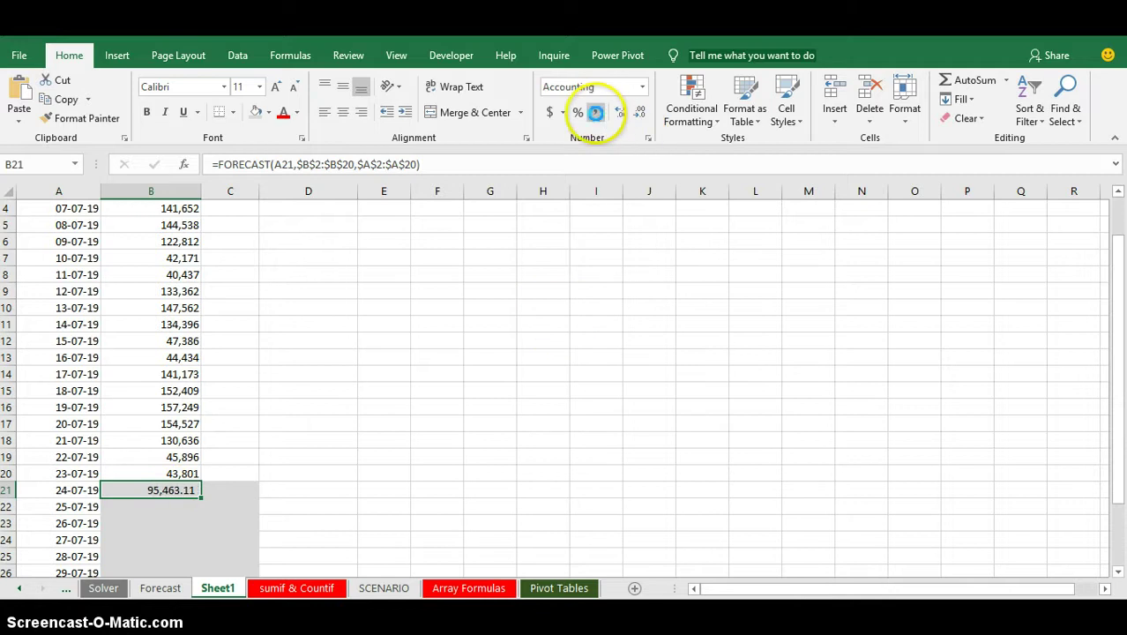
left_click(641, 113)
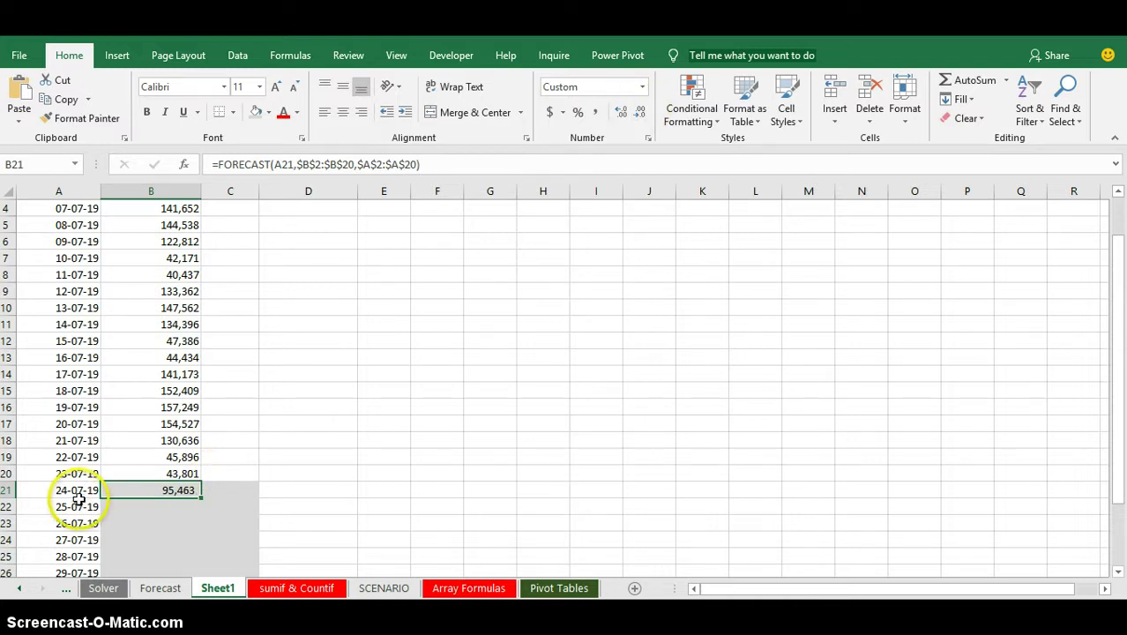
Fill the FORECAST formula from B21 down through B28 and check the formula in B21.
double_click(201, 498)
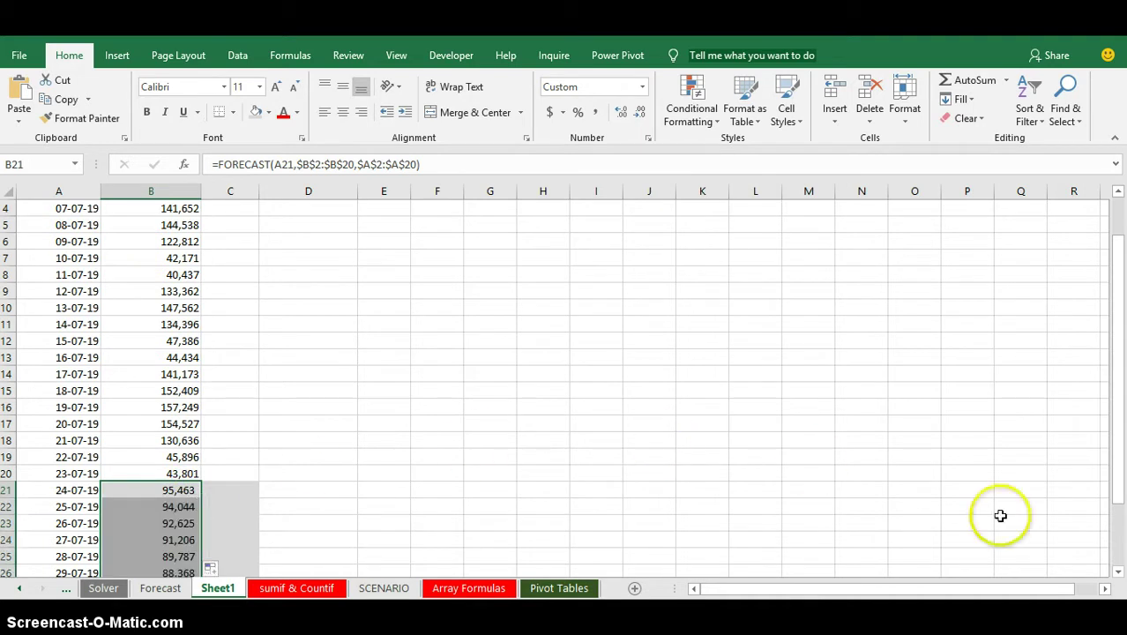
left_click(1116, 572)
left_click(1117, 571)
left_click(1117, 571)
left_click(1117, 572)
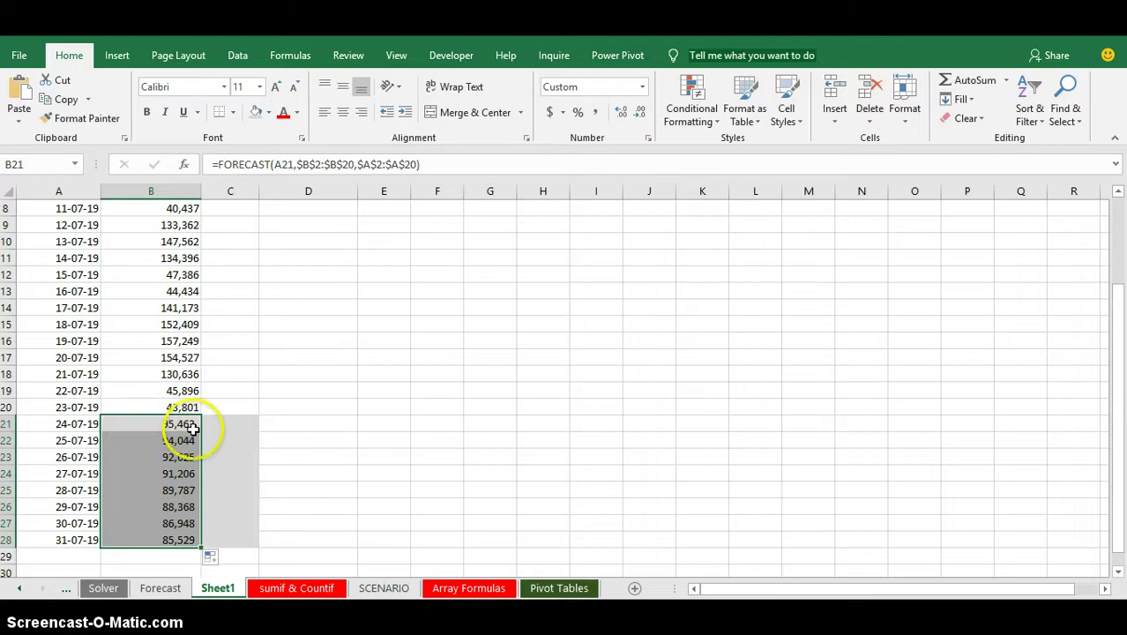
left_click(179, 425)
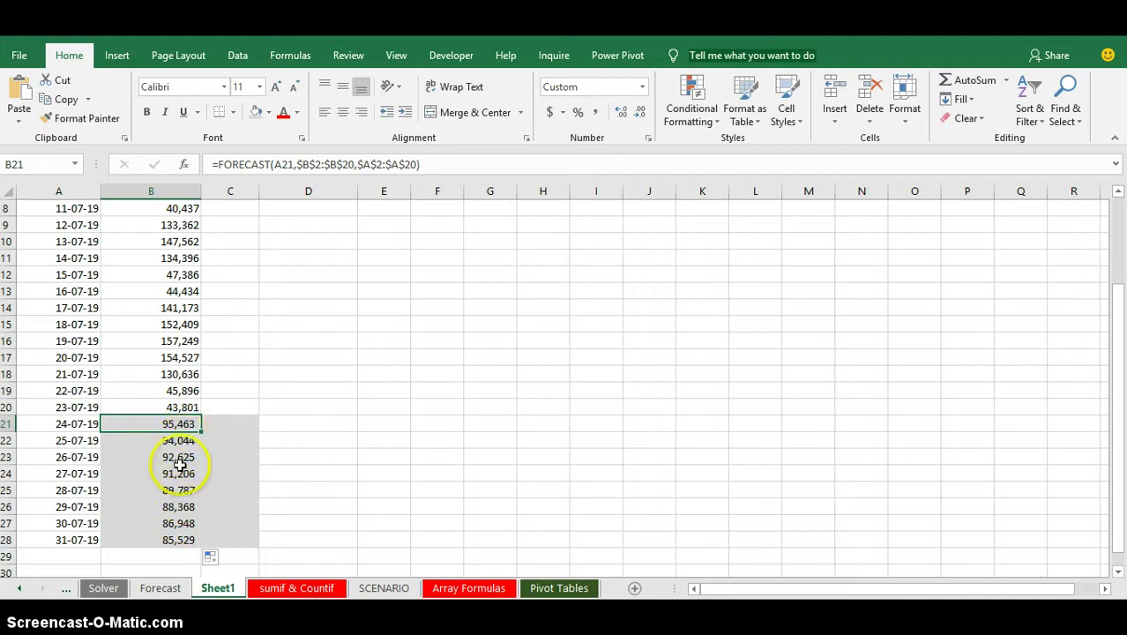
Begin a FORECAST.LINEAR formula in C21, using the date in A21 as the x argument.
left_click(234, 423)
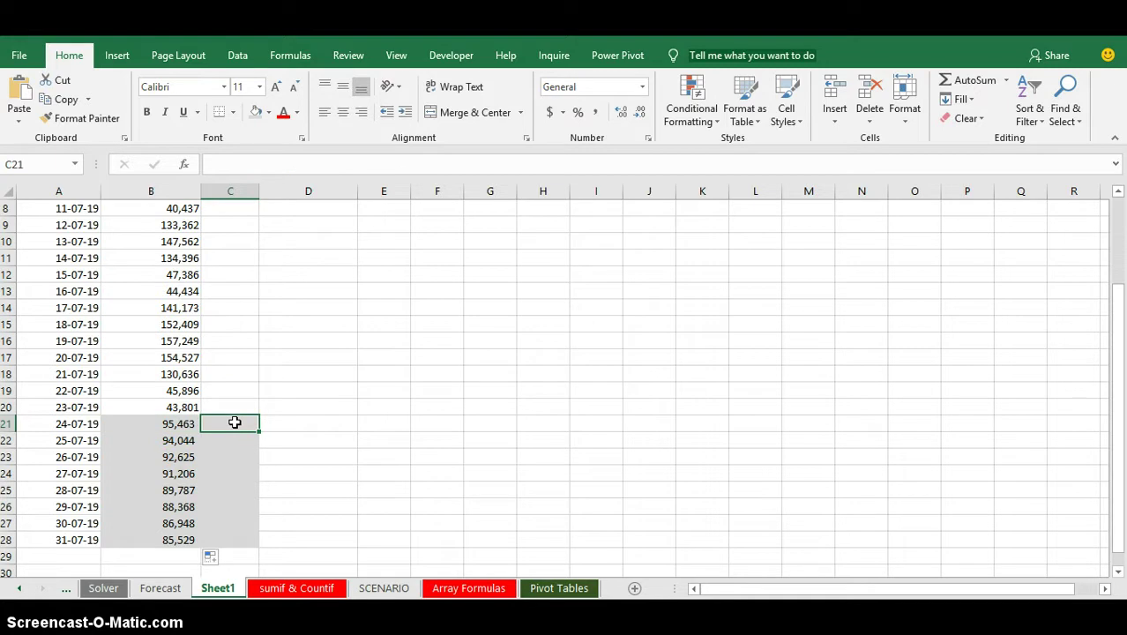
type("=")
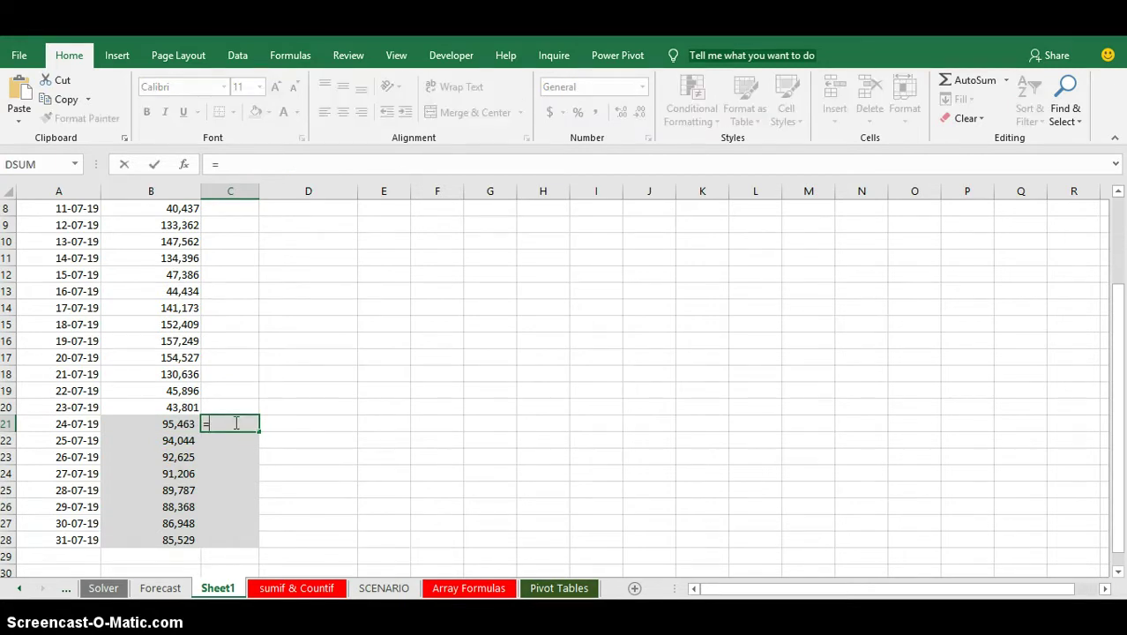
type("FO")
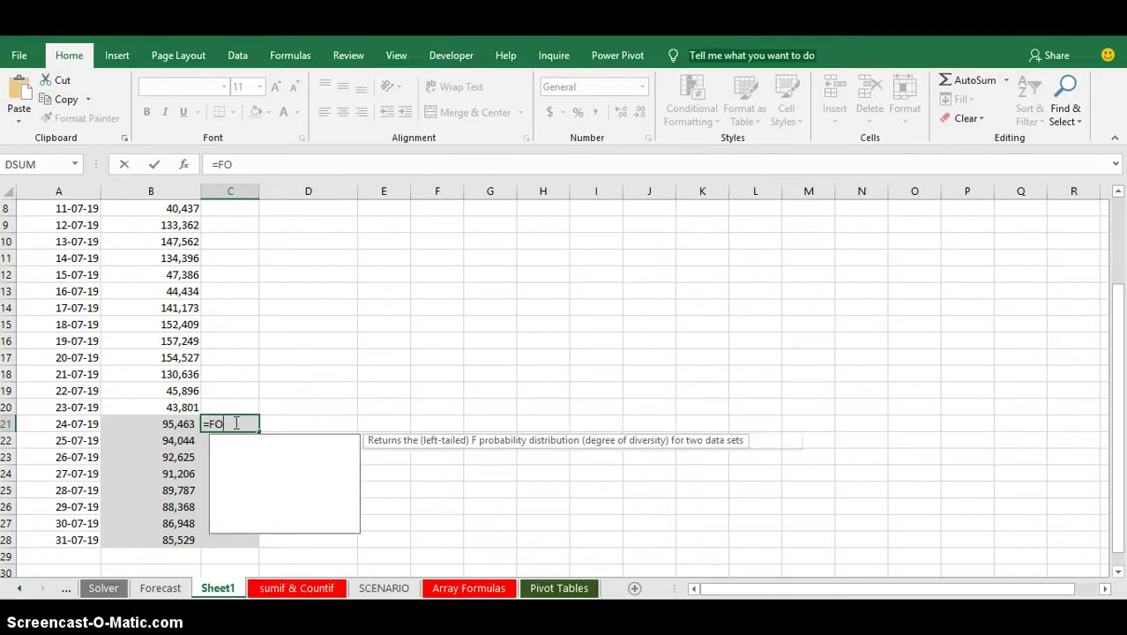
type("RECA")
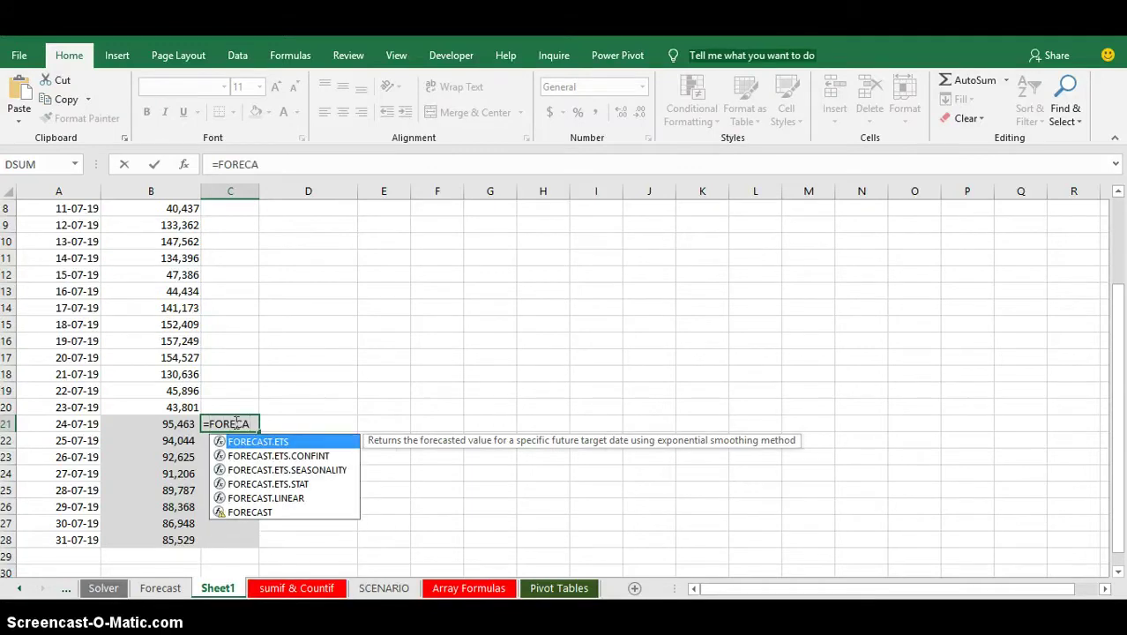
double_click(267, 498)
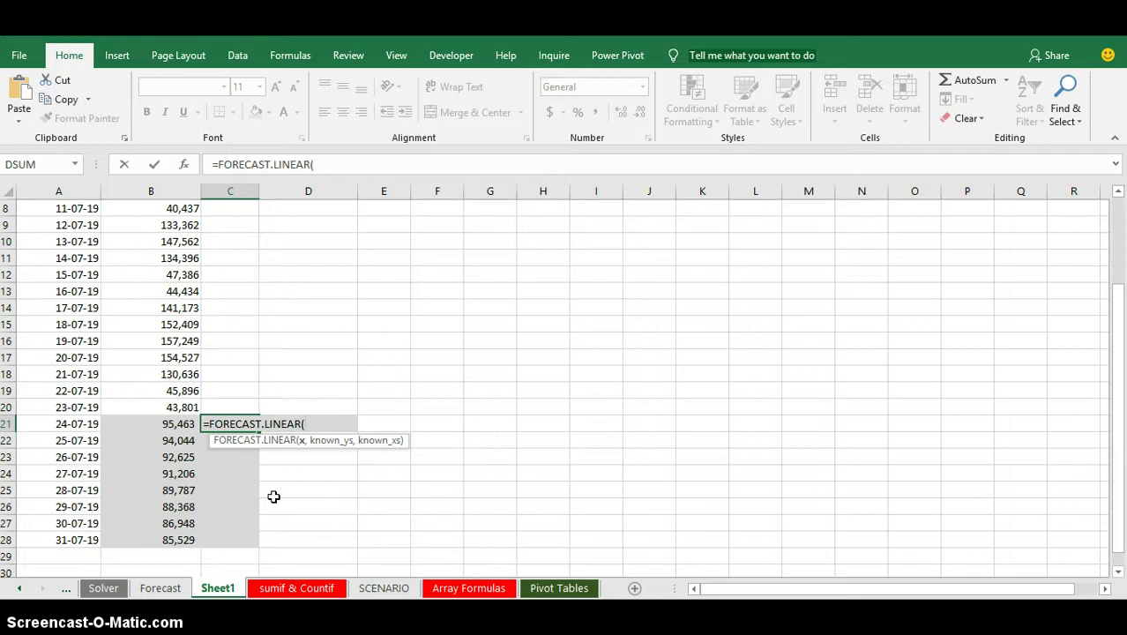
left_click(61, 424)
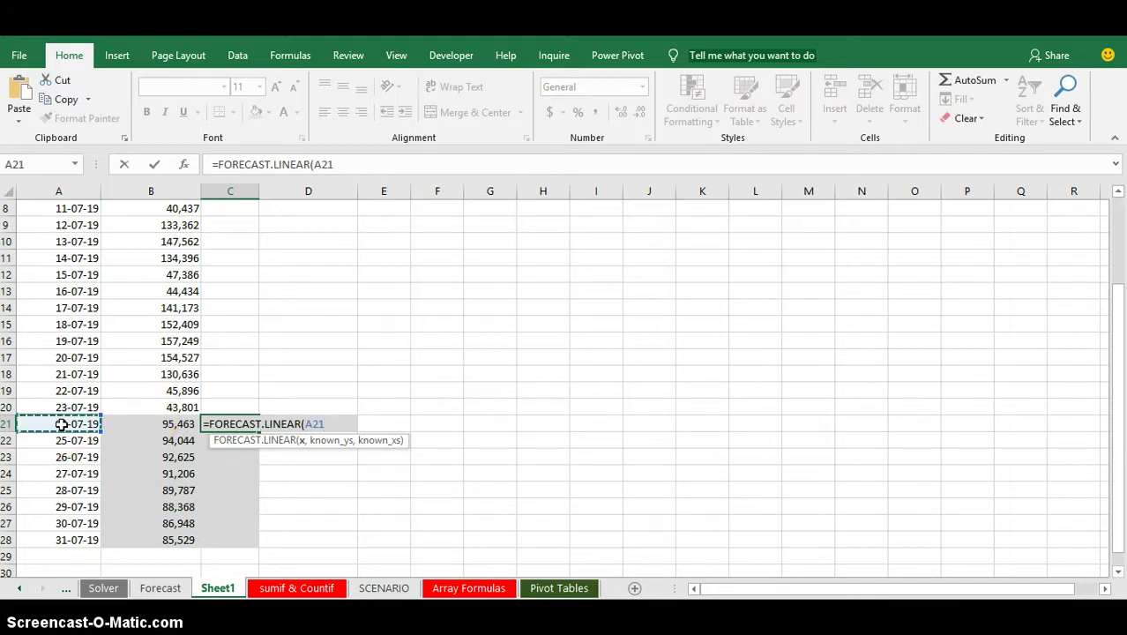
type(",")
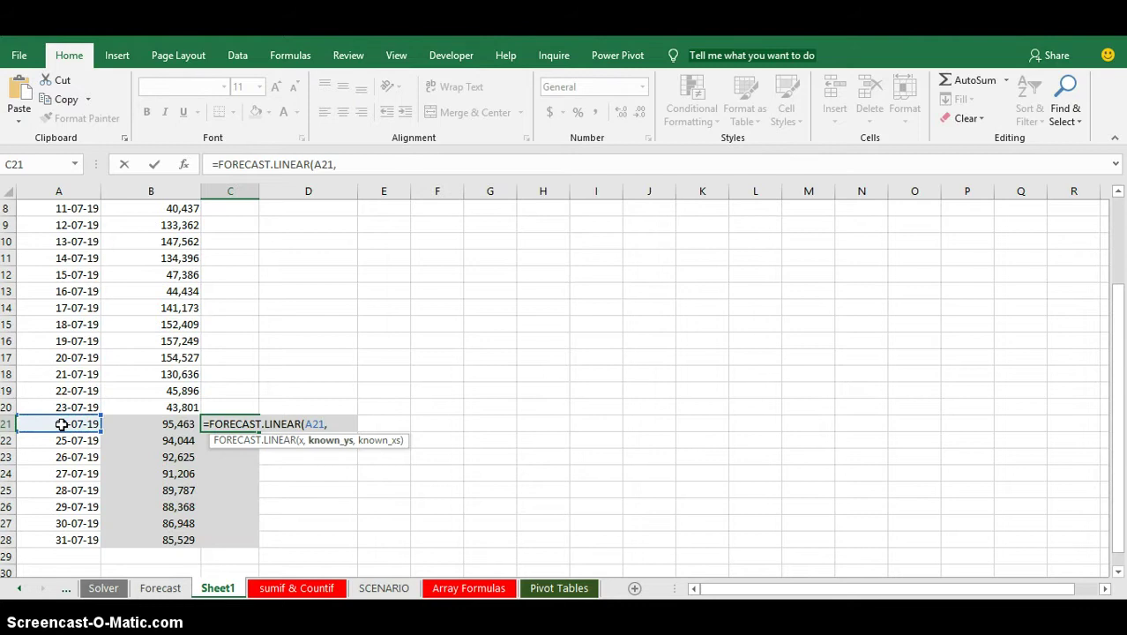
Complete the FORECAST.LINEAR formula in C21 with absolute ranges $B$2:$B$20 as known_ys and $A$2:$A$20 as known_xs.
left_click(1118, 192)
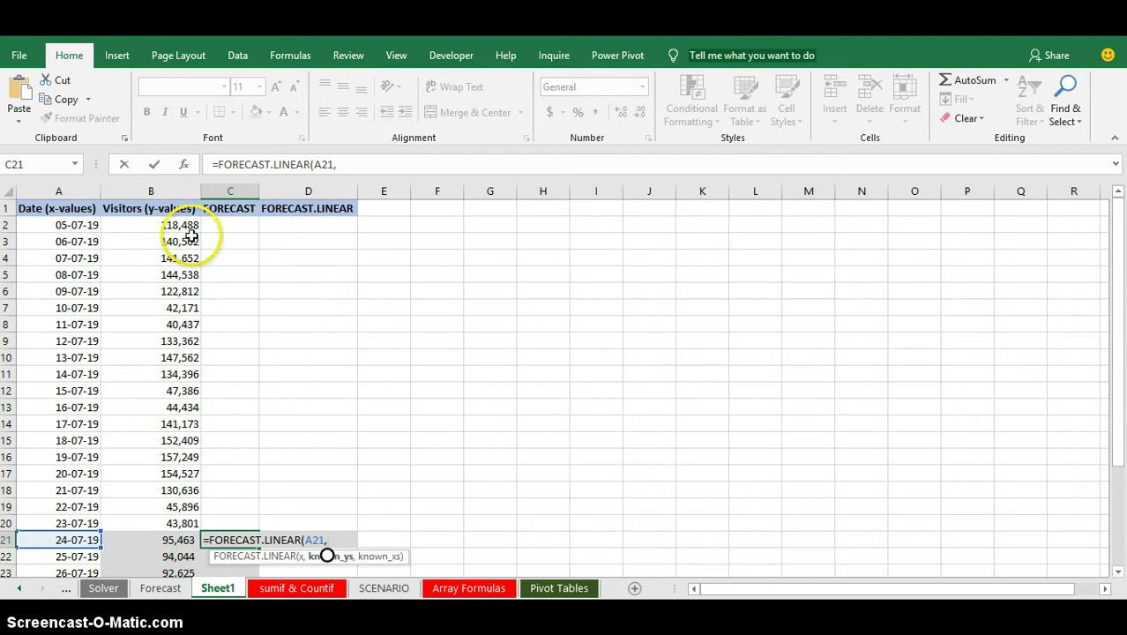
left_click(185, 226)
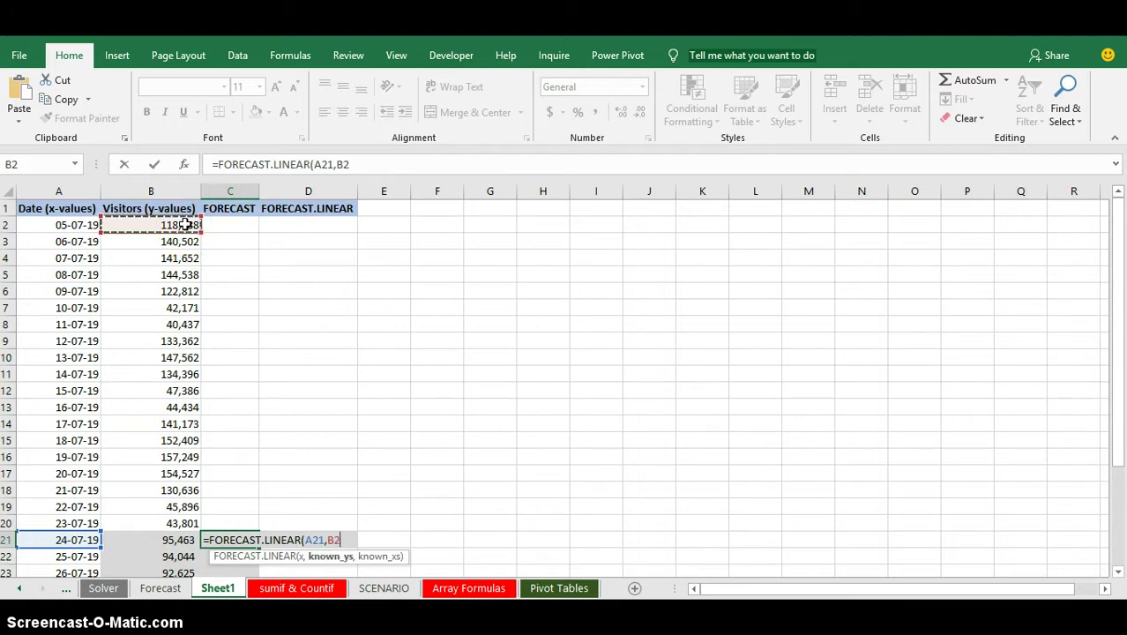
left_click_drag(185, 225, 176, 521)
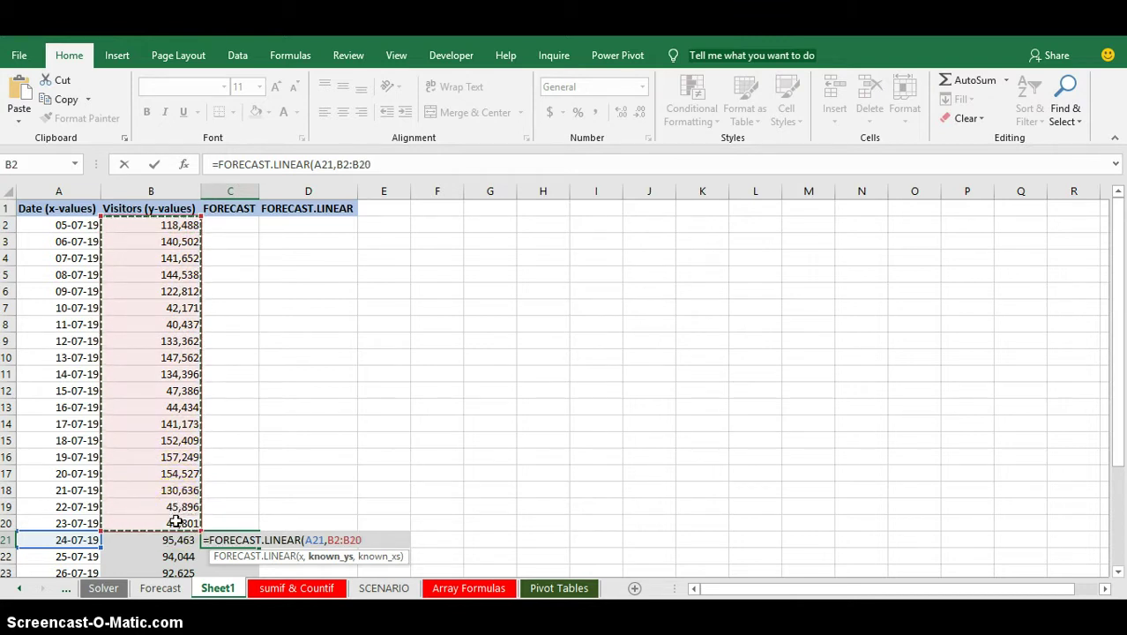
key("F4")
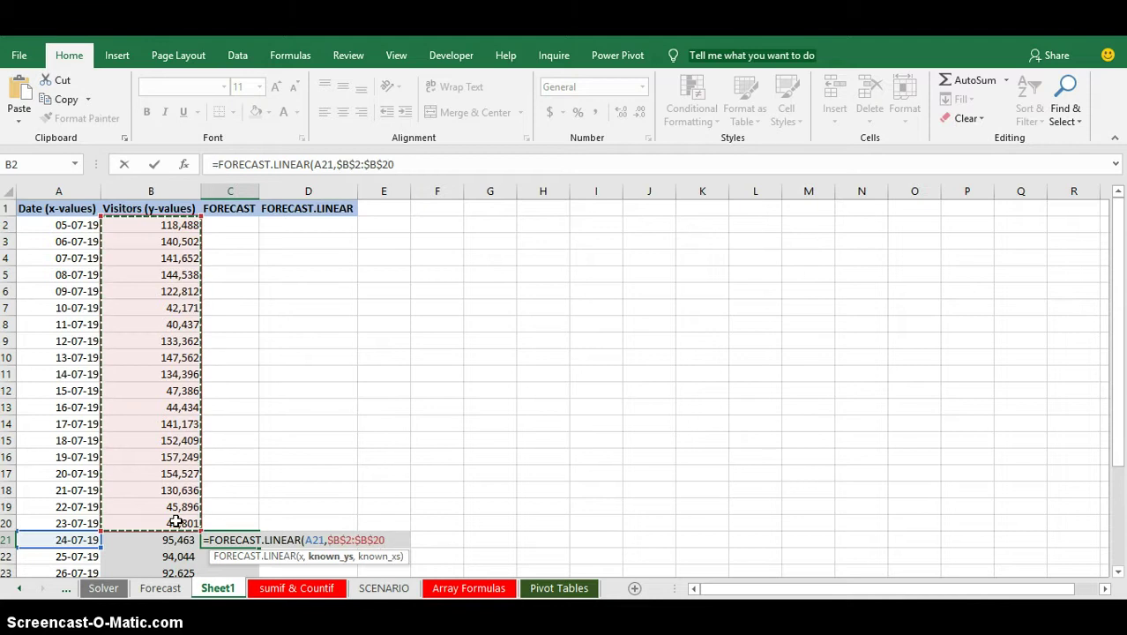
type(",")
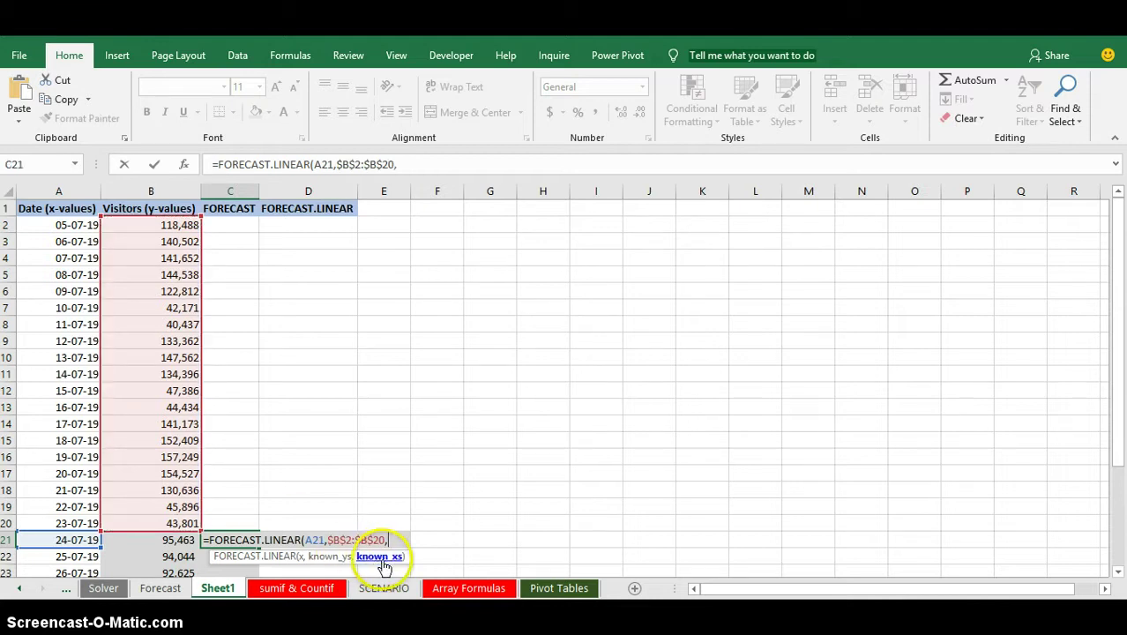
left_click(66, 228)
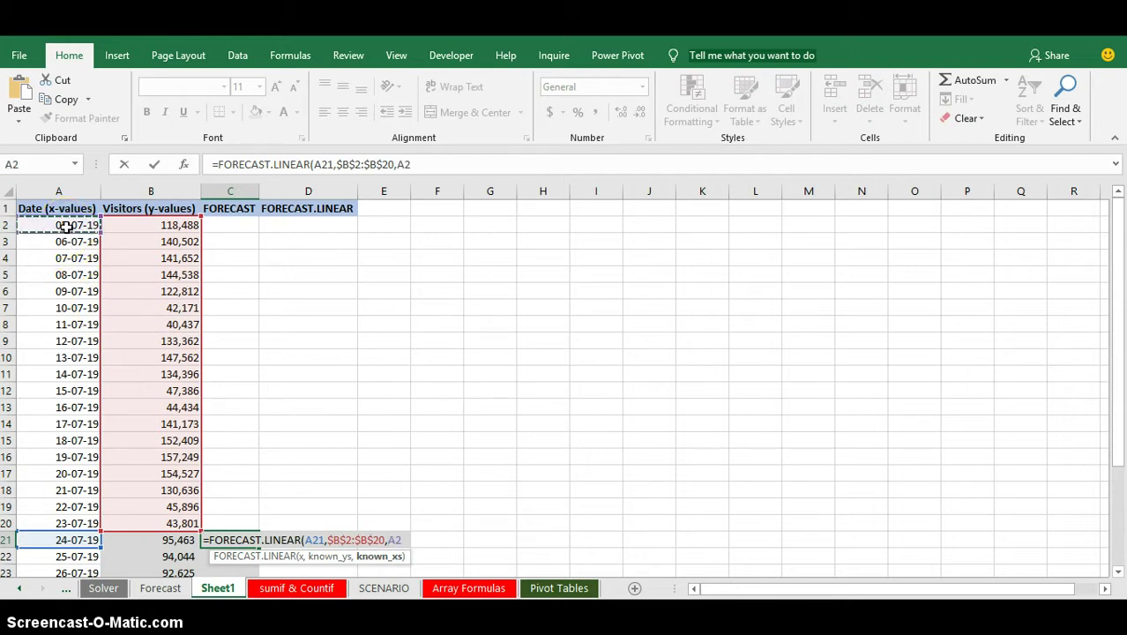
left_click_drag(66, 238, 66, 516)
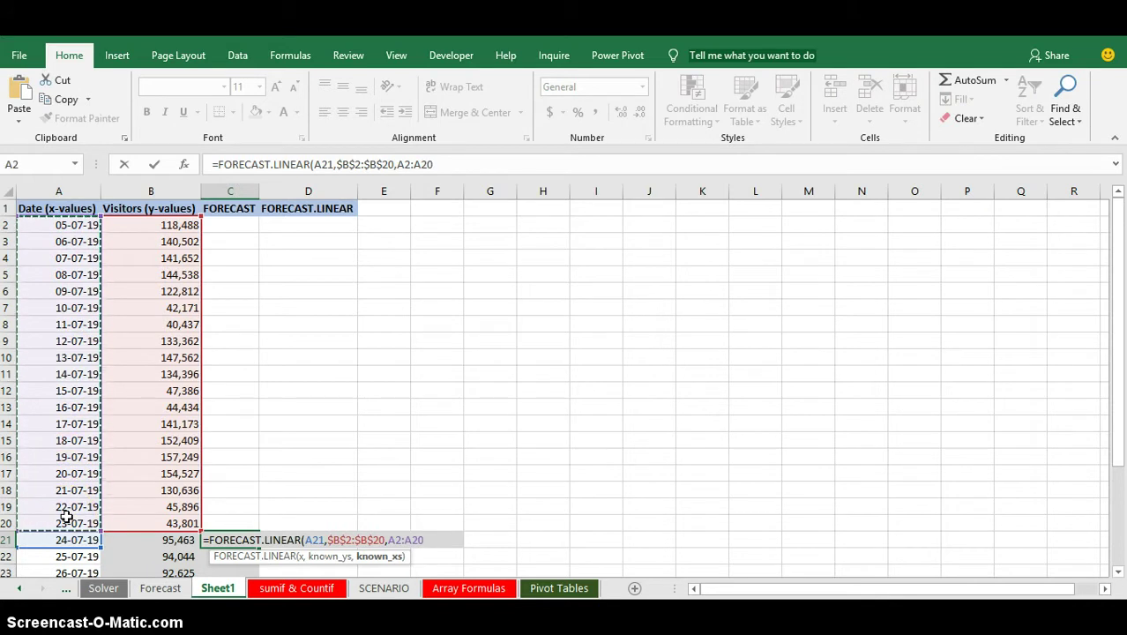
key("F4")
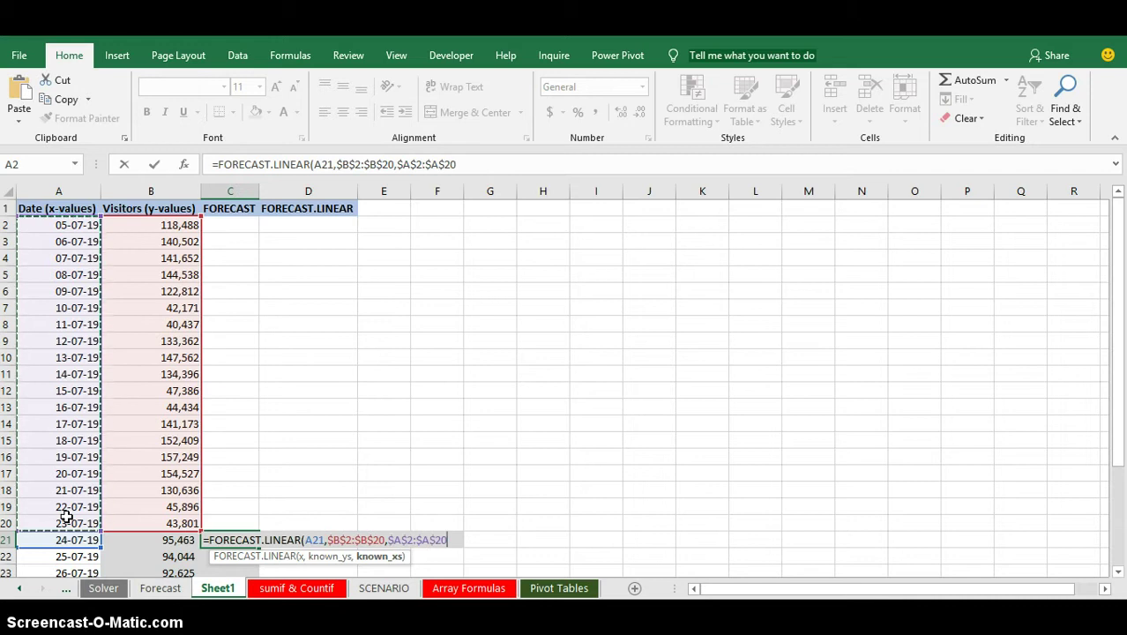
key("Return")
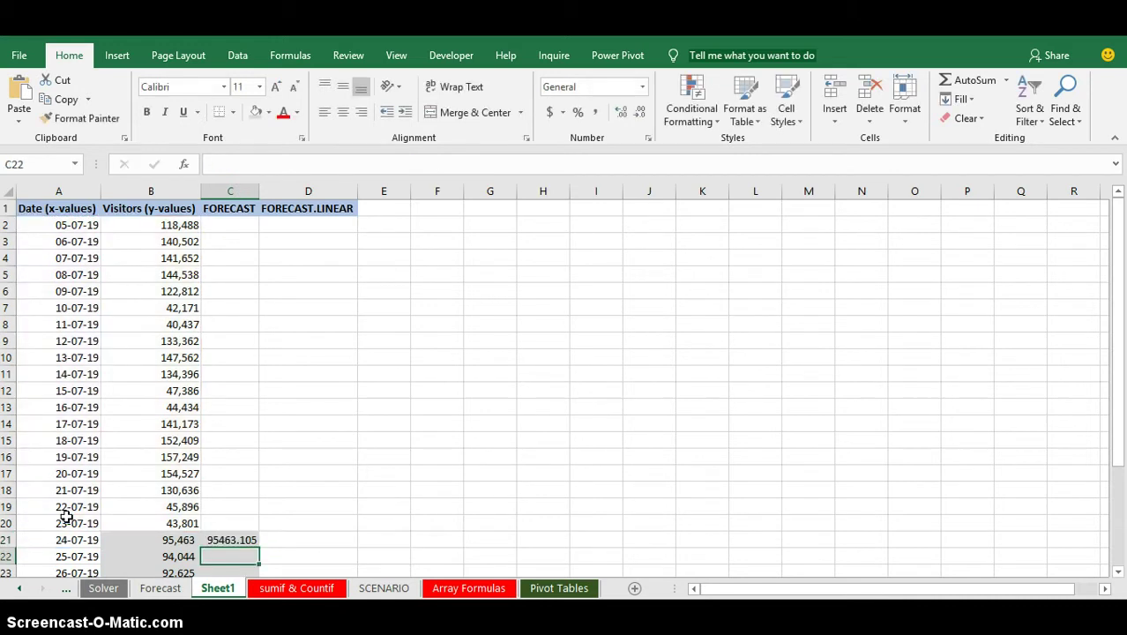
Format C21 with a comma thousands separator and no decimal places, and fill its formula down through C28.
left_click(229, 540)
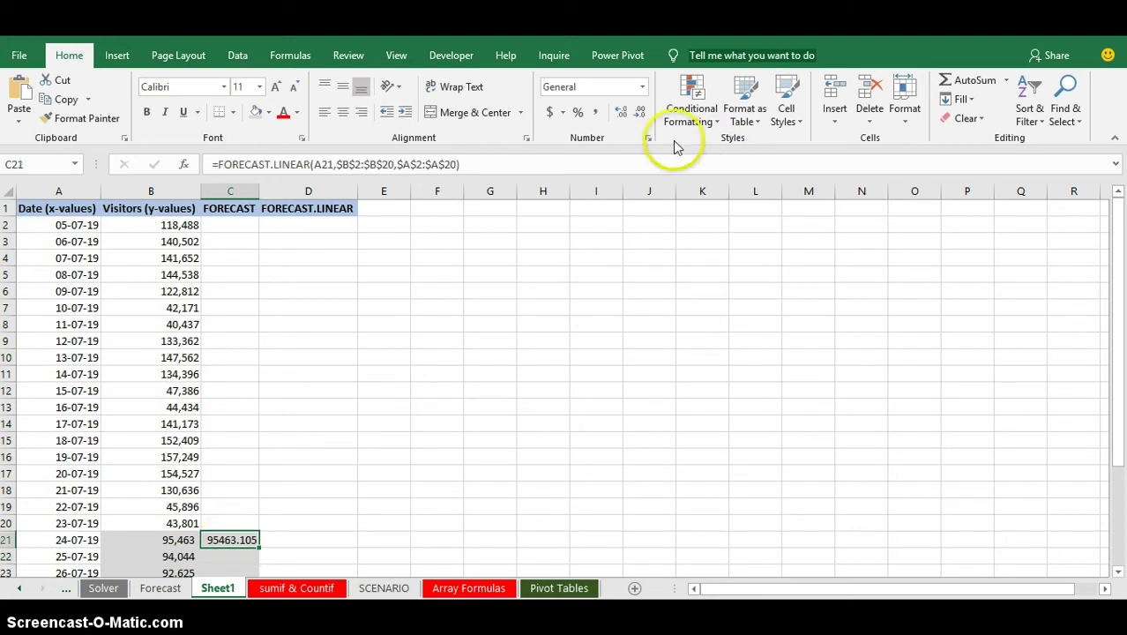
left_click(595, 112)
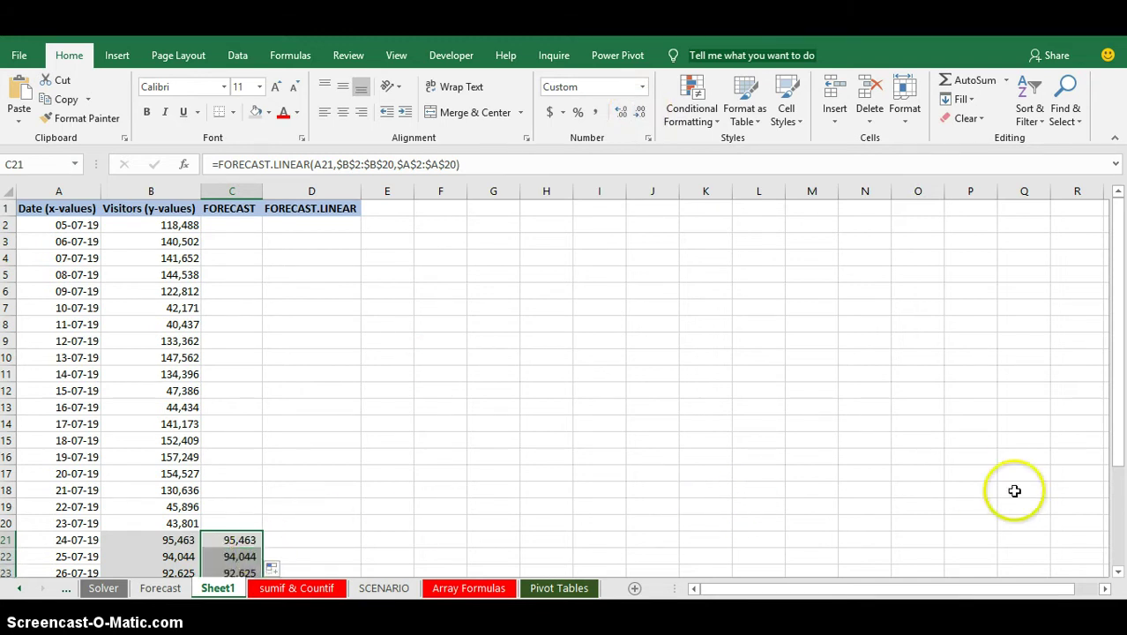
left_click(1116, 573)
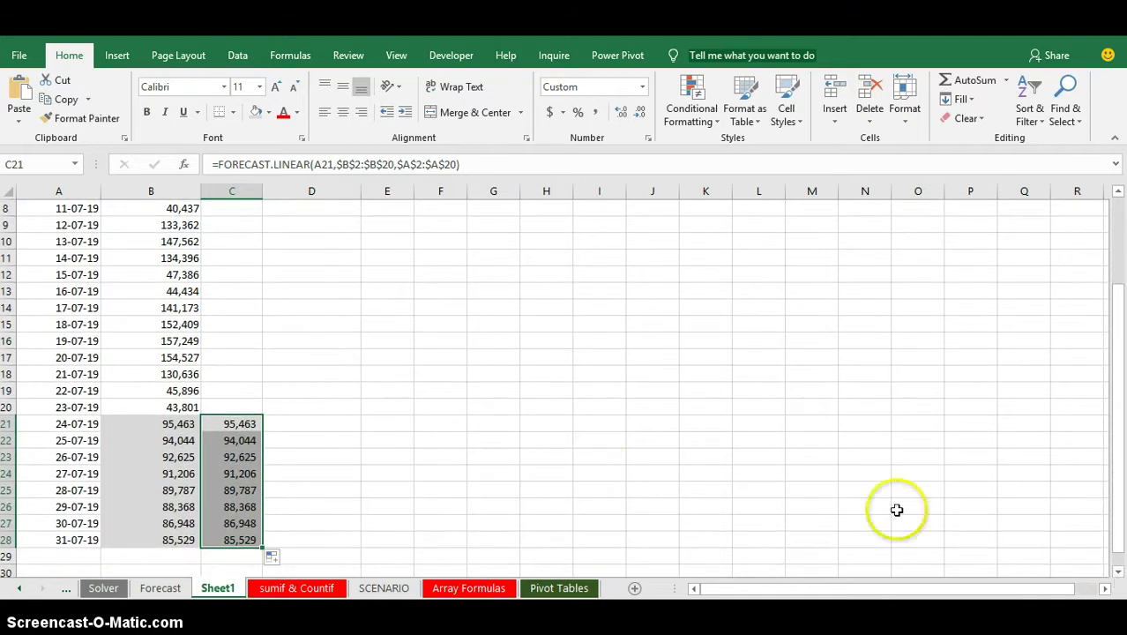
left_click(354, 458)
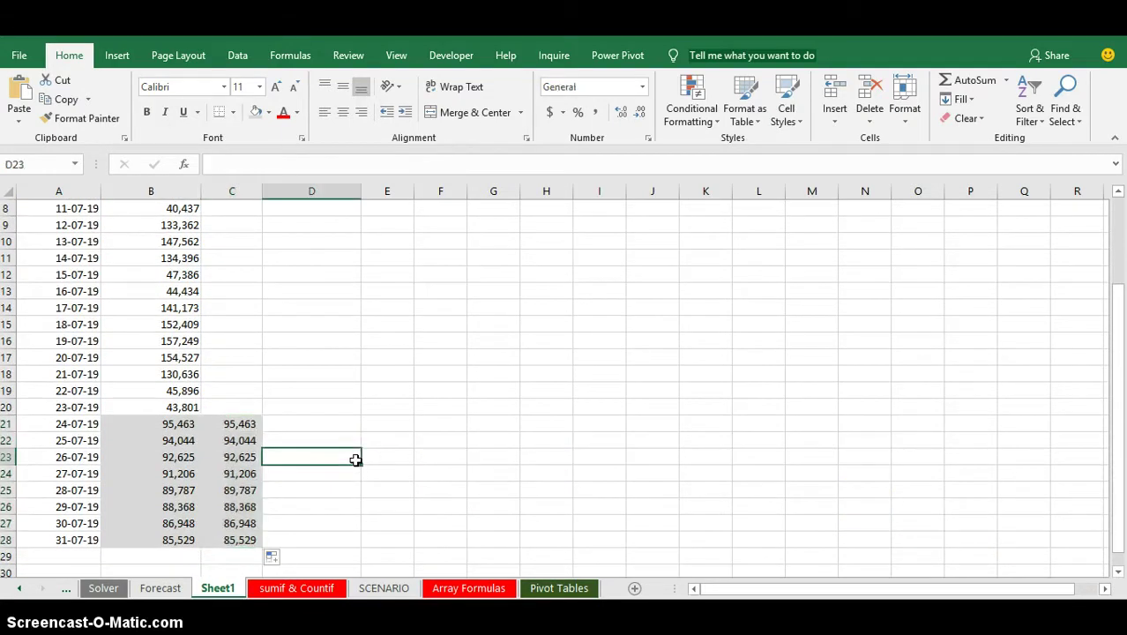